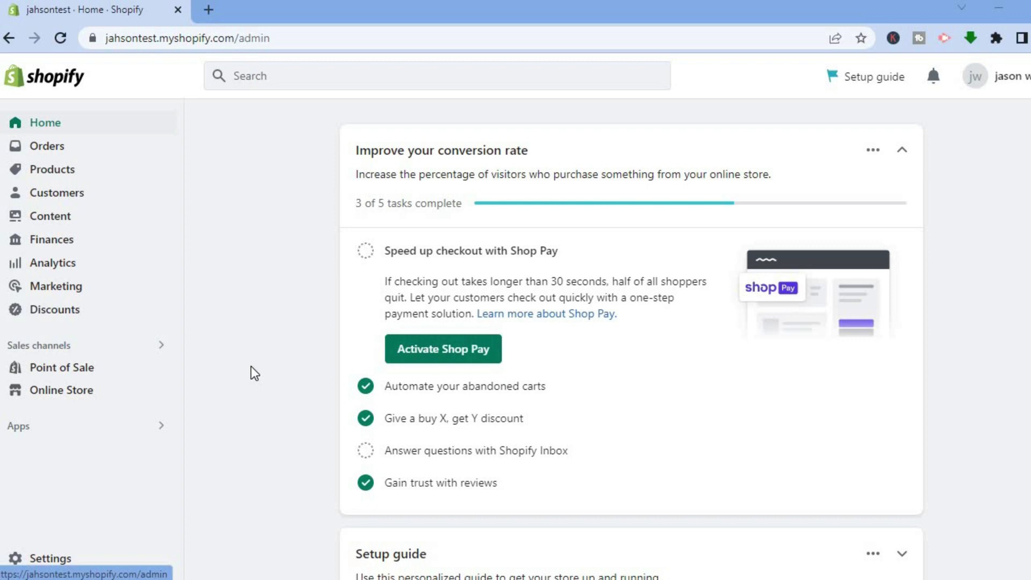
- Open the Online Store Themes page, where Dawn is the current theme
left_click(63, 395)
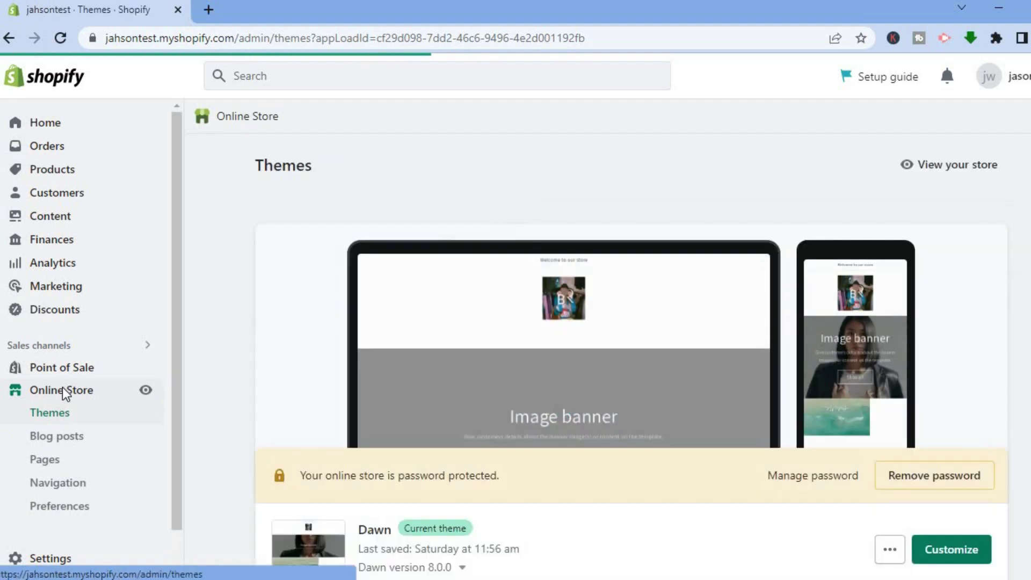
- Open the Main menu from Navigation and scroll to its last menu items
left_click(73, 486)
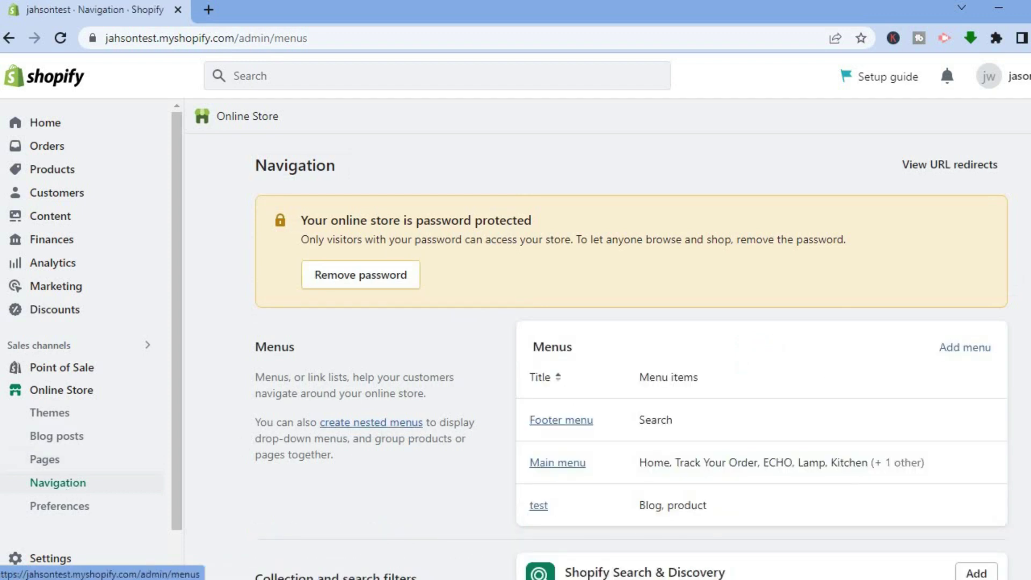
scroll(579, 450, "down", 1)
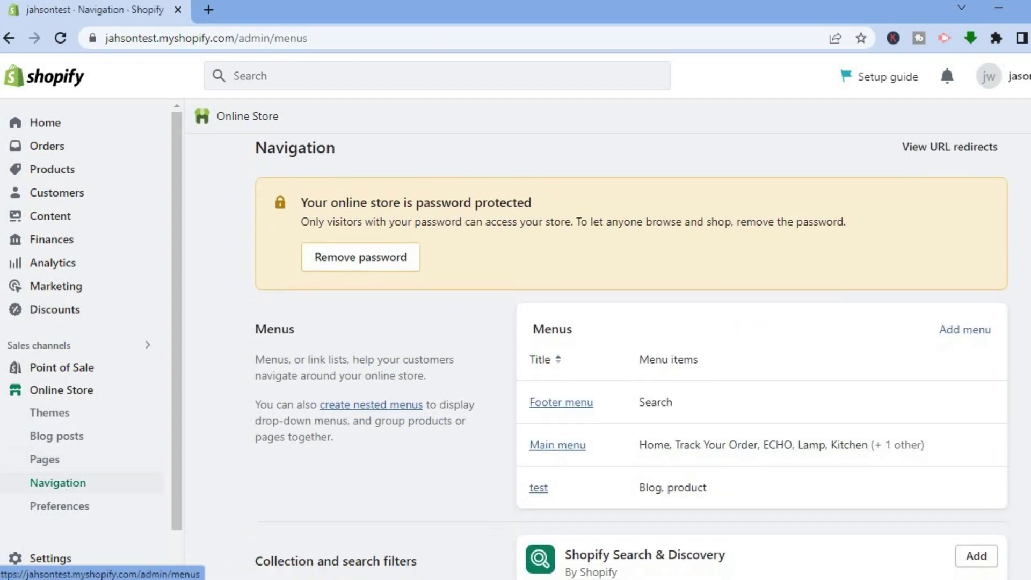
left_click(573, 449)
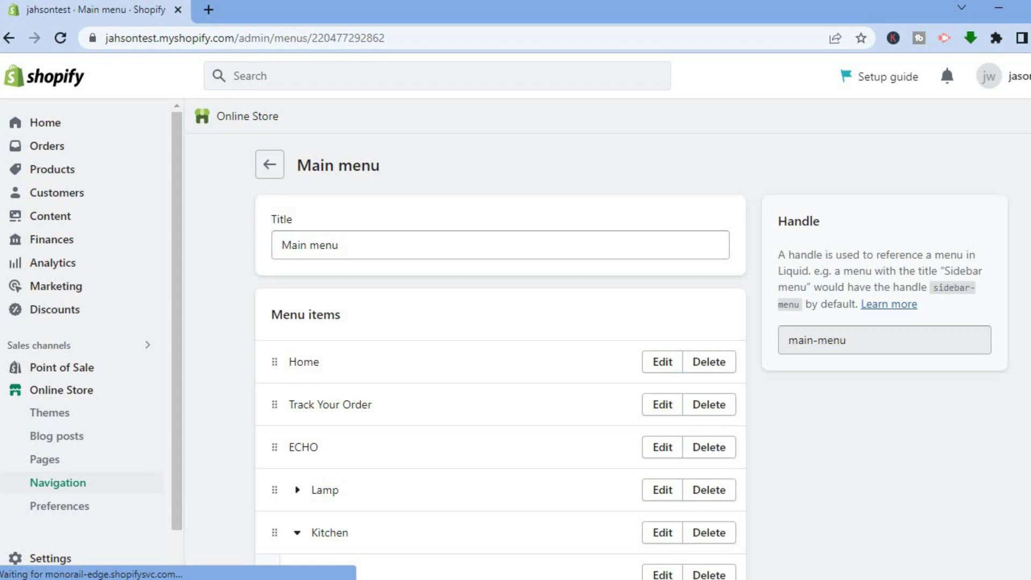
scroll(500, 333, "down", 4)
scroll(500, 333, "down", 2)
scroll(501, 333, "down", 1)
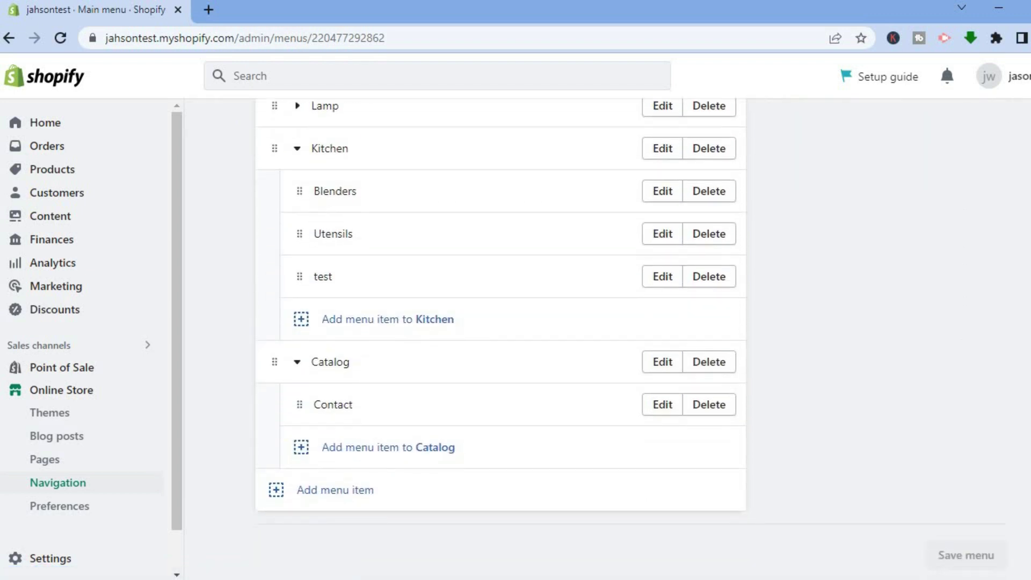
- Add a top-level HAIR menu item linked to the wedding planners product
left_click(339, 498)
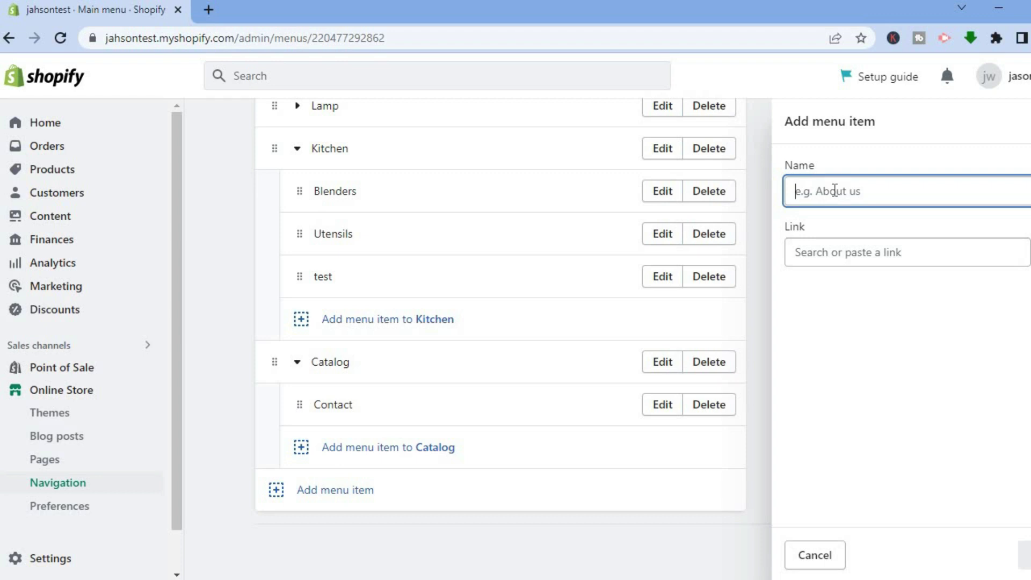
type("HAA")
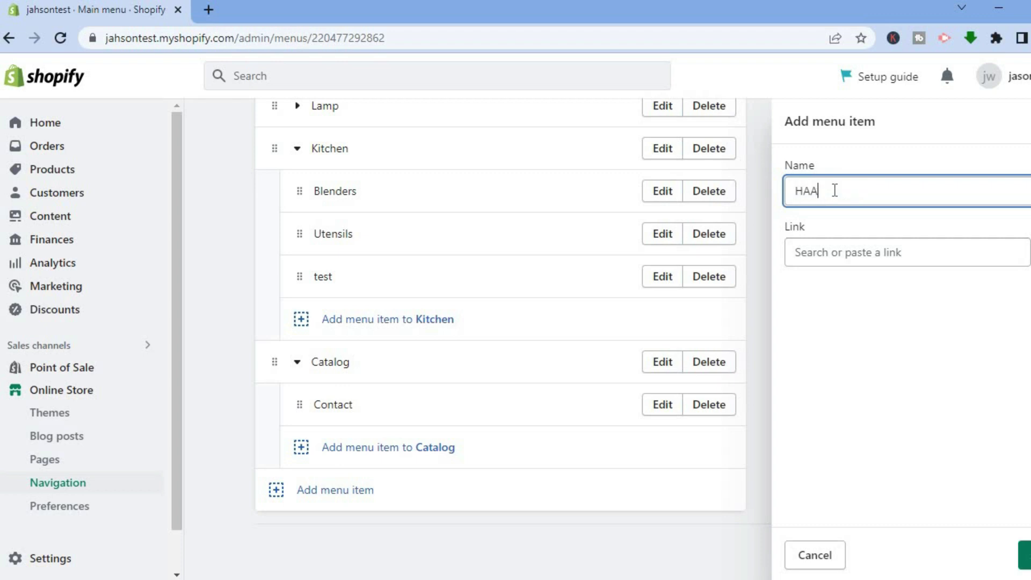
type("IR")
left_click(831, 262)
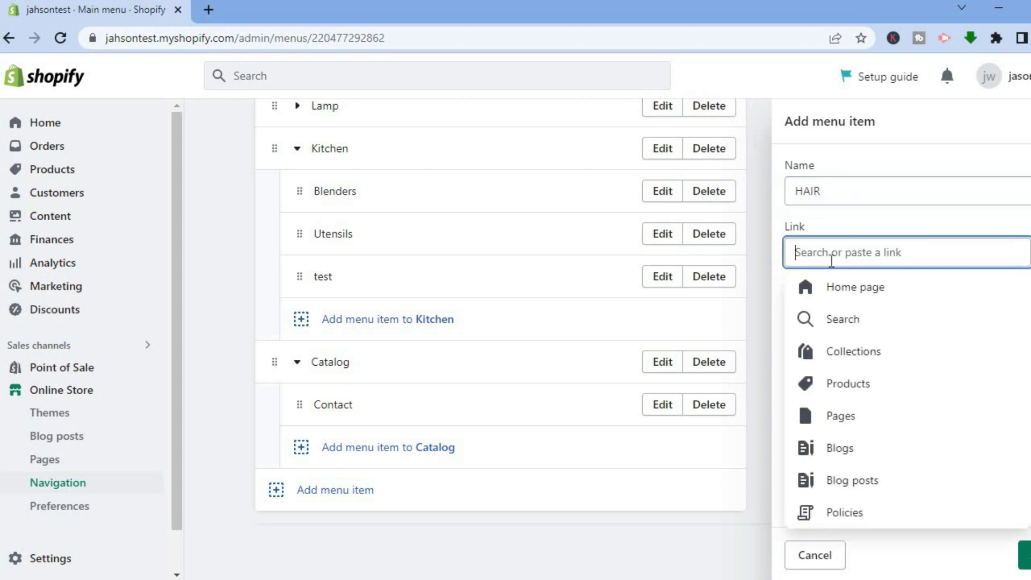
left_click(852, 383)
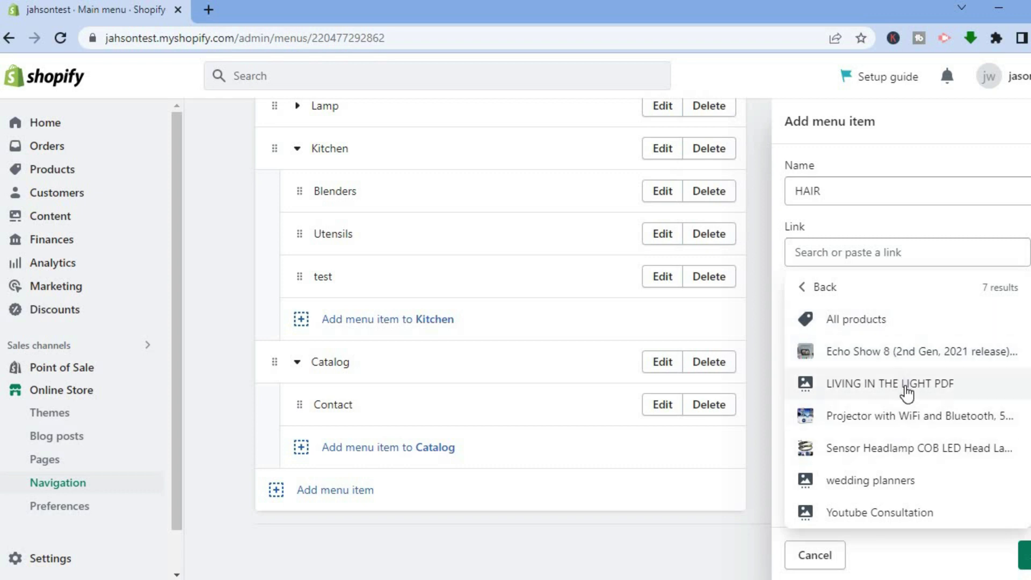
left_click(893, 484)
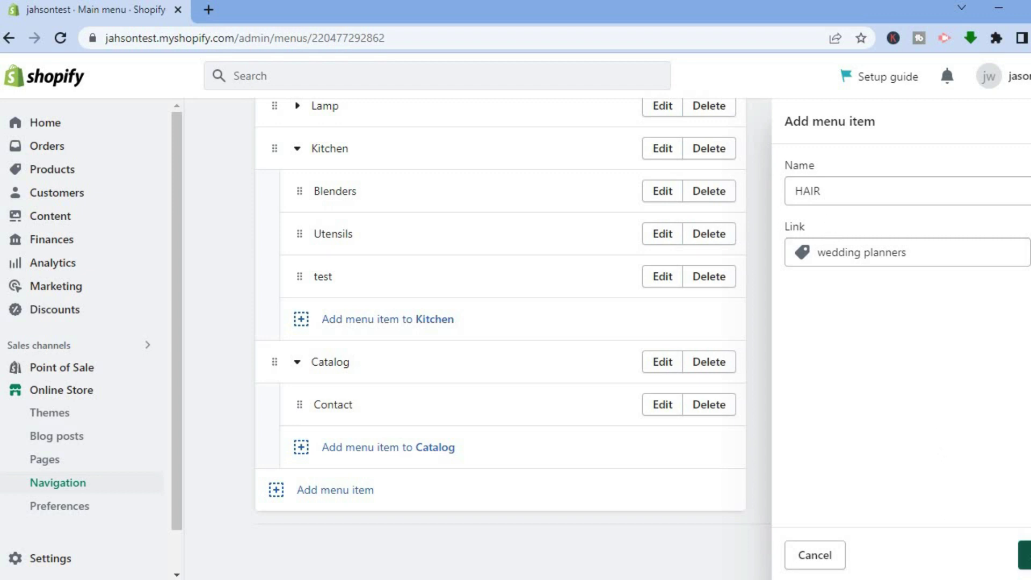
left_click(1025, 556)
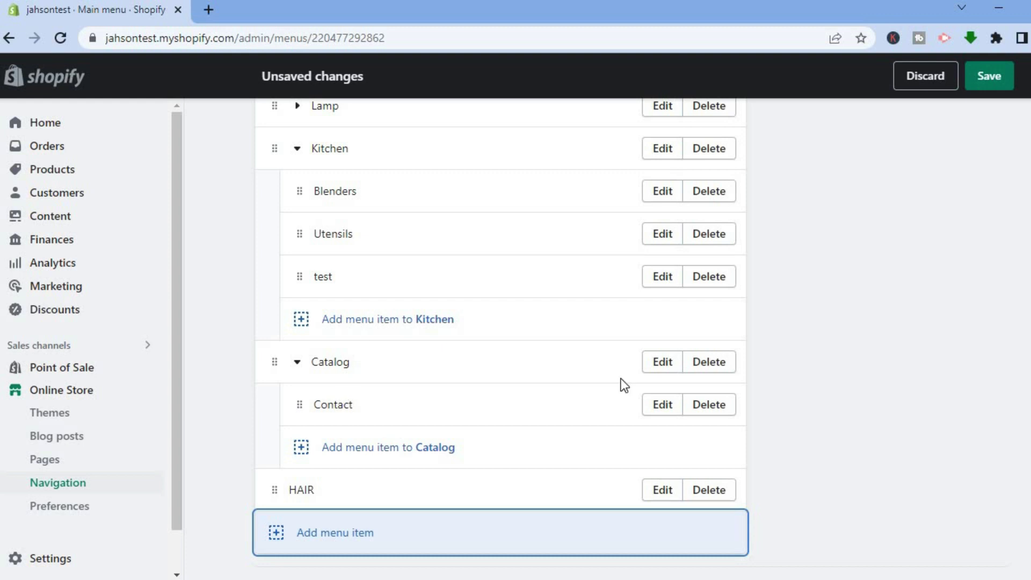
- Drag HAIR up the Main menu to sit between Track Your Order and ECHO
scroll(502, 333, "up", 2)
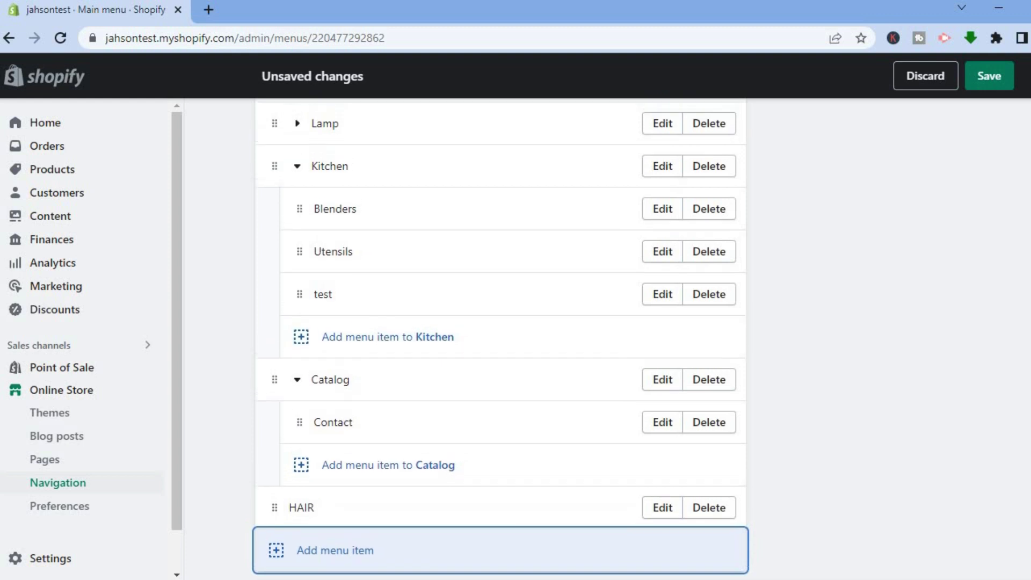
scroll(501, 339, "down", 1)
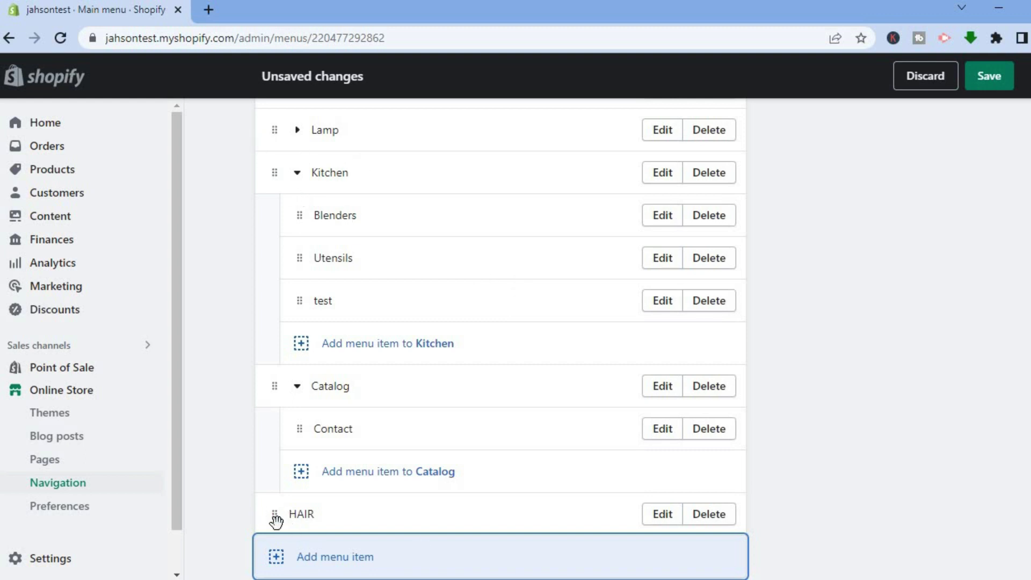
left_click_drag(274, 514, 271, 271)
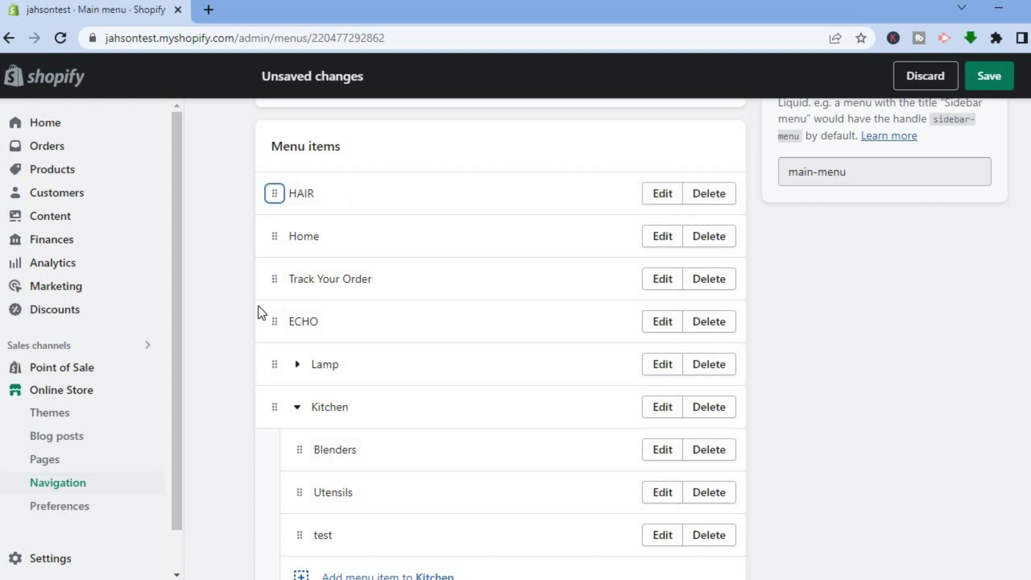
left_click_drag(274, 194, 273, 278)
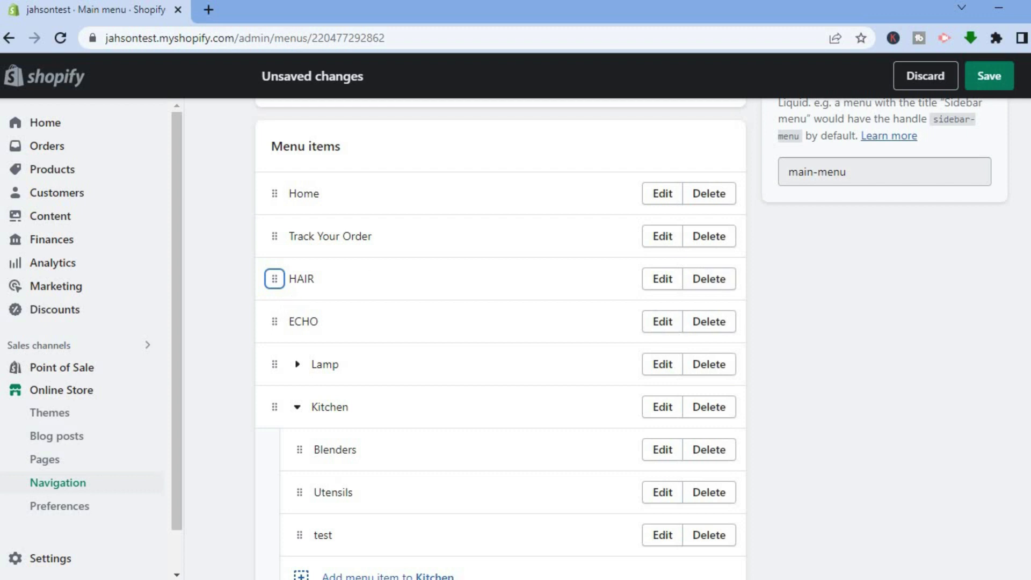
scroll(500, 333, "down", 5)
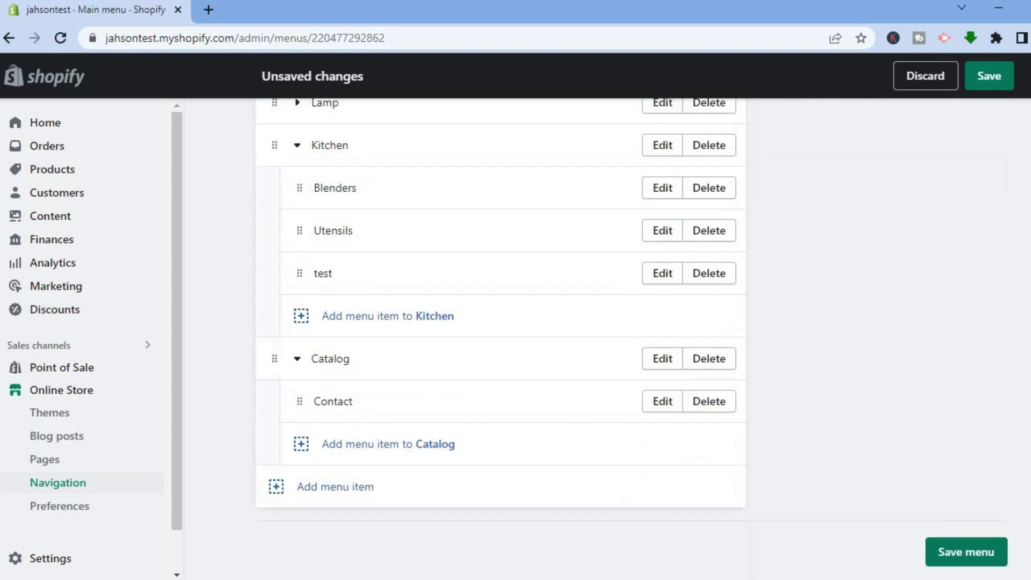
- Add a TT menu item linked to the Projector with WiFi and Bluetooth product
left_click(337, 498)
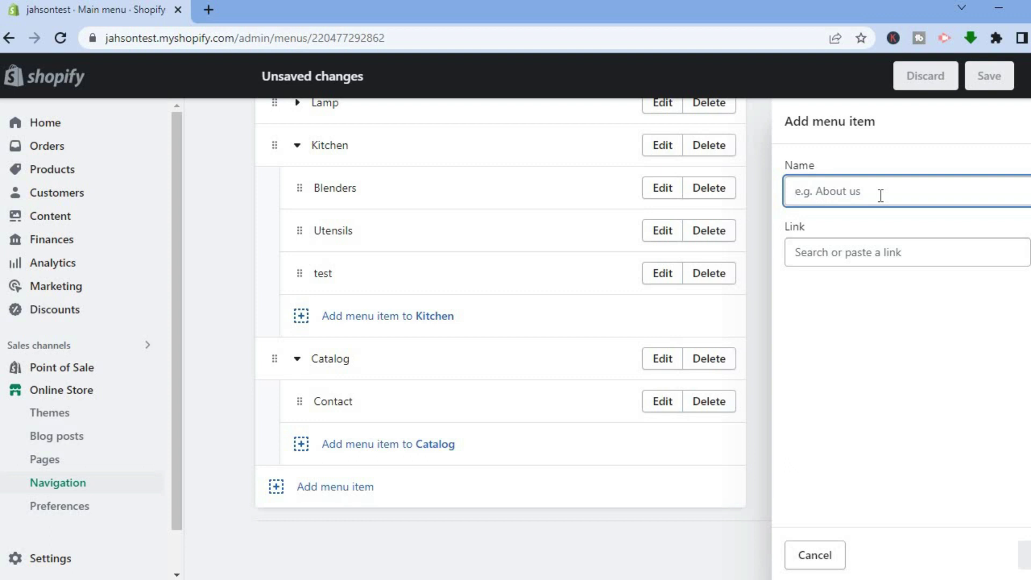
type("TT")
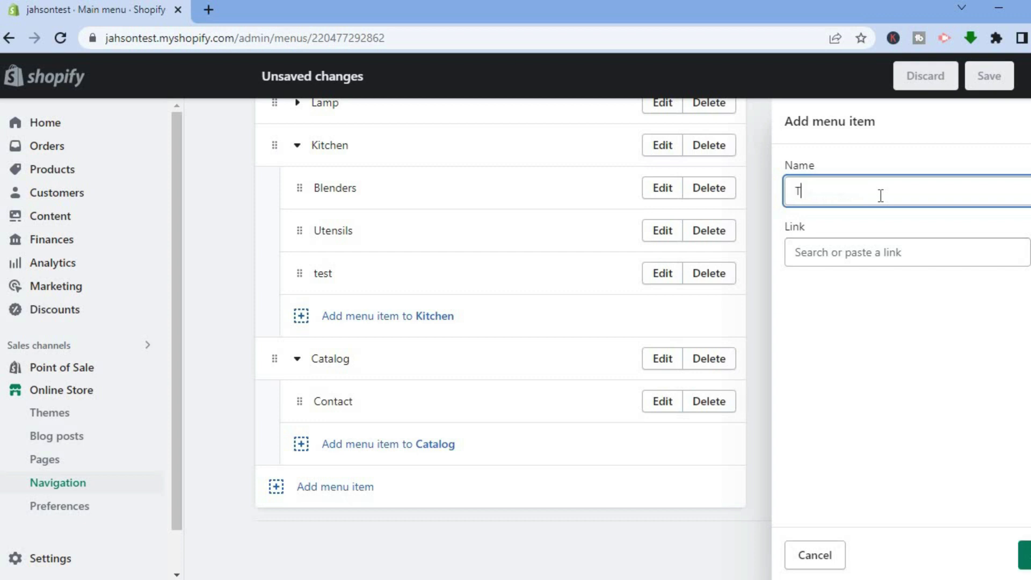
left_click(825, 245)
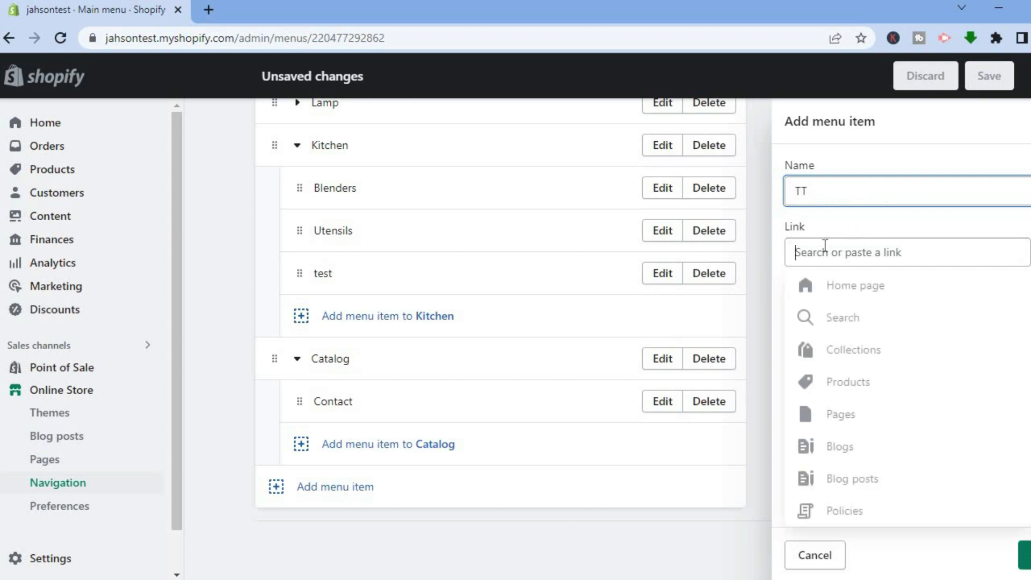
left_click(857, 392)
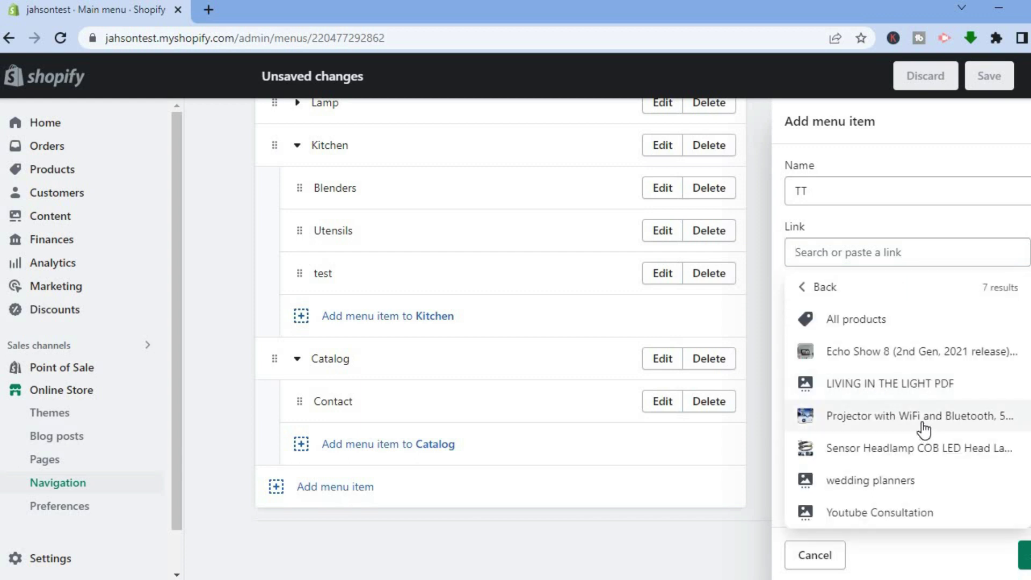
left_click(884, 421)
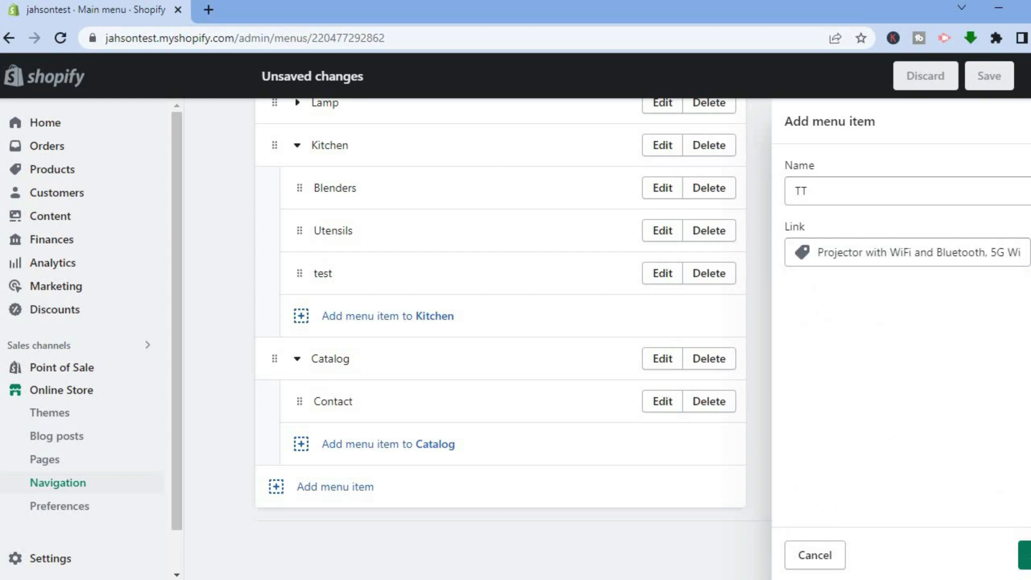
left_click(1024, 555)
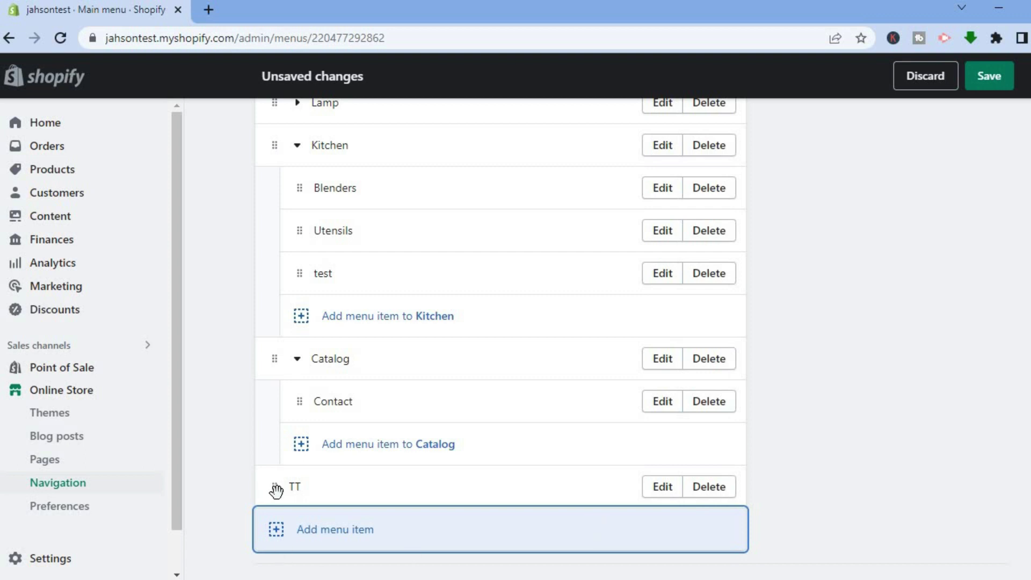
- Nest TT under HAIR and start a new menu item for HAIR
left_click_drag(275, 487, 317, 278)
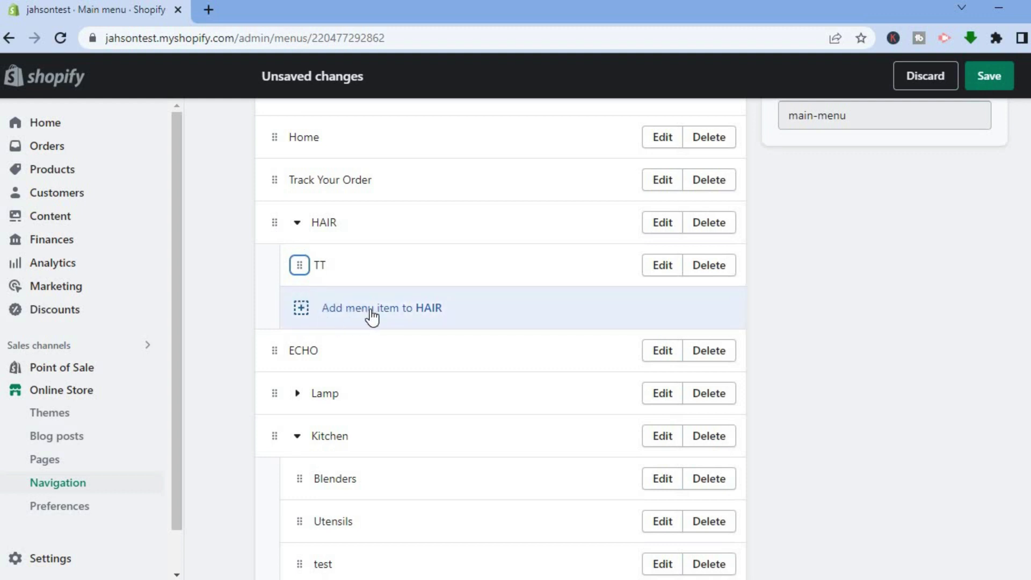
left_click(301, 313)
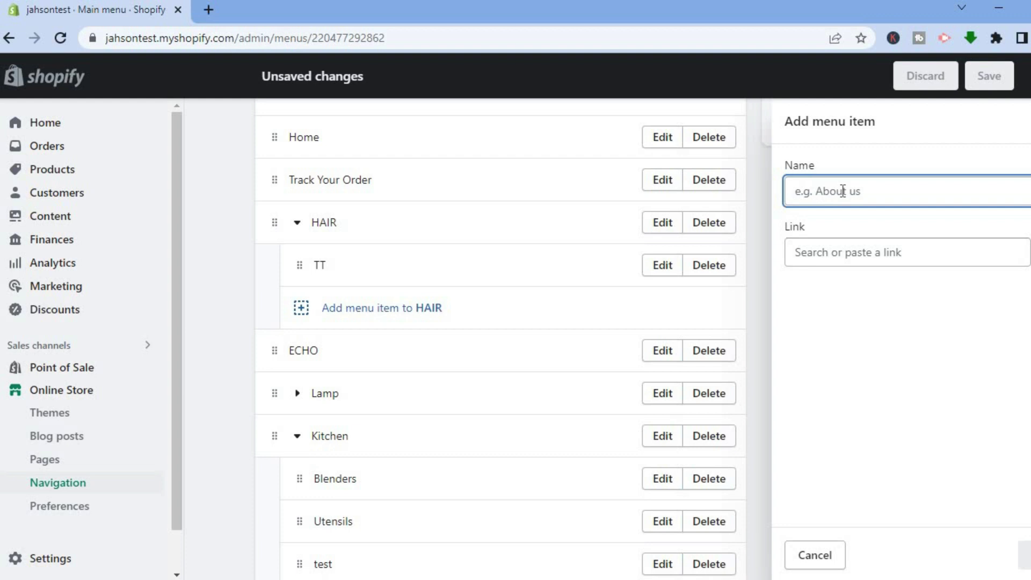
- Add RR under HAIR, linked to the Sensor Headlamp COB LED product
type("RR")
left_click(823, 262)
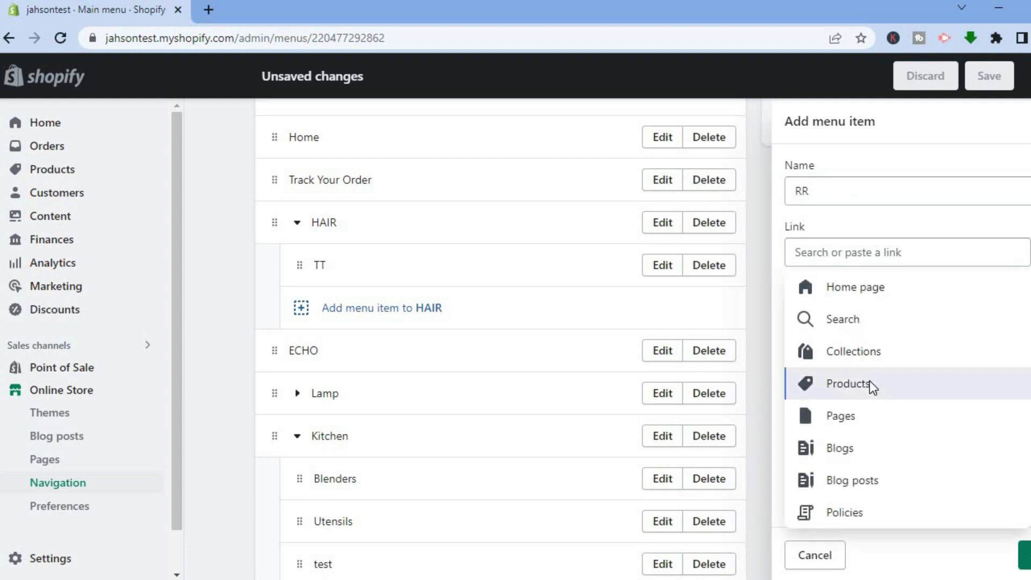
left_click(869, 382)
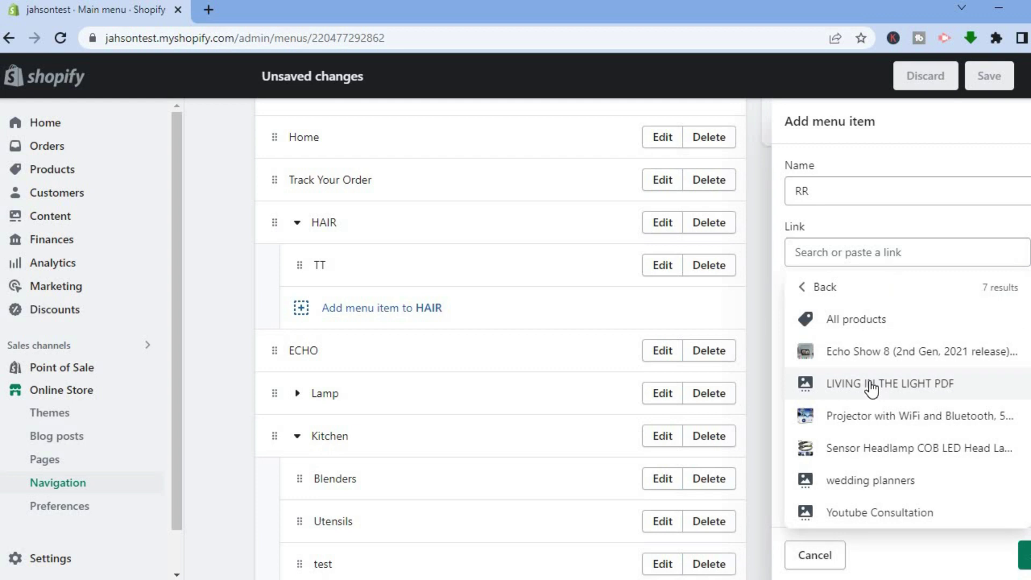
left_click(880, 449)
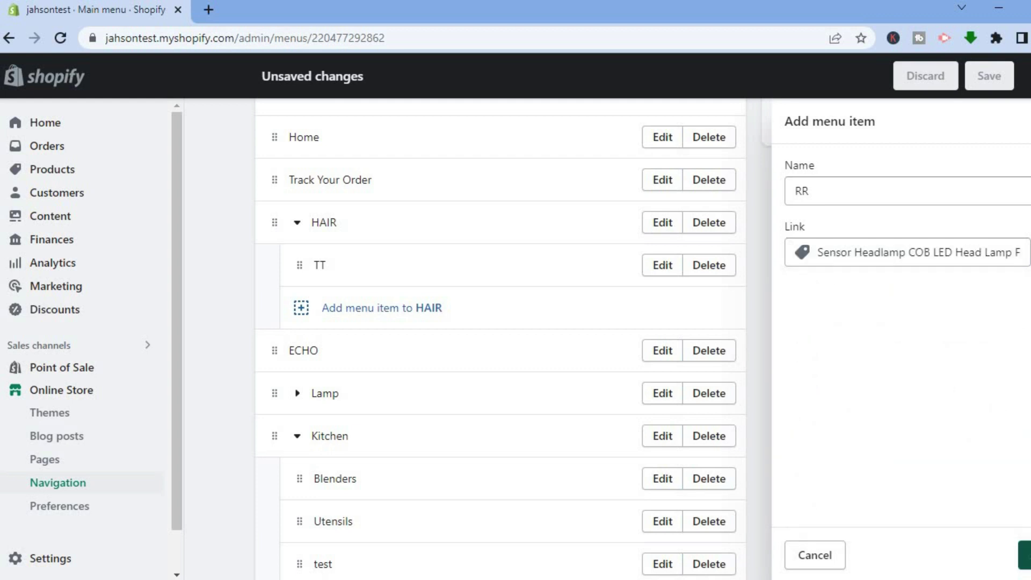
left_click(1025, 554)
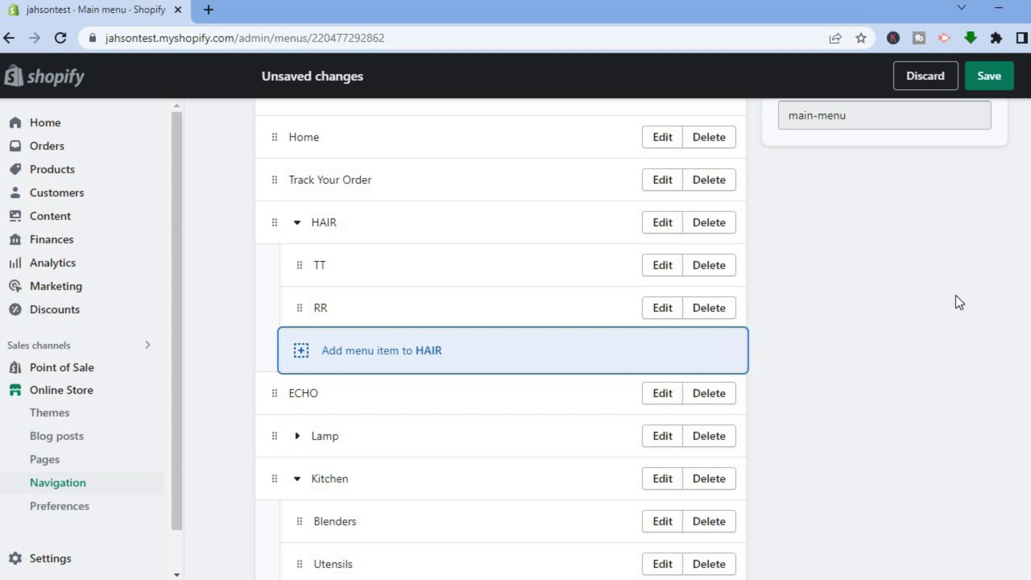
- Save the Main menu and view the jahsontest storefront in a new tab
left_click(982, 78)
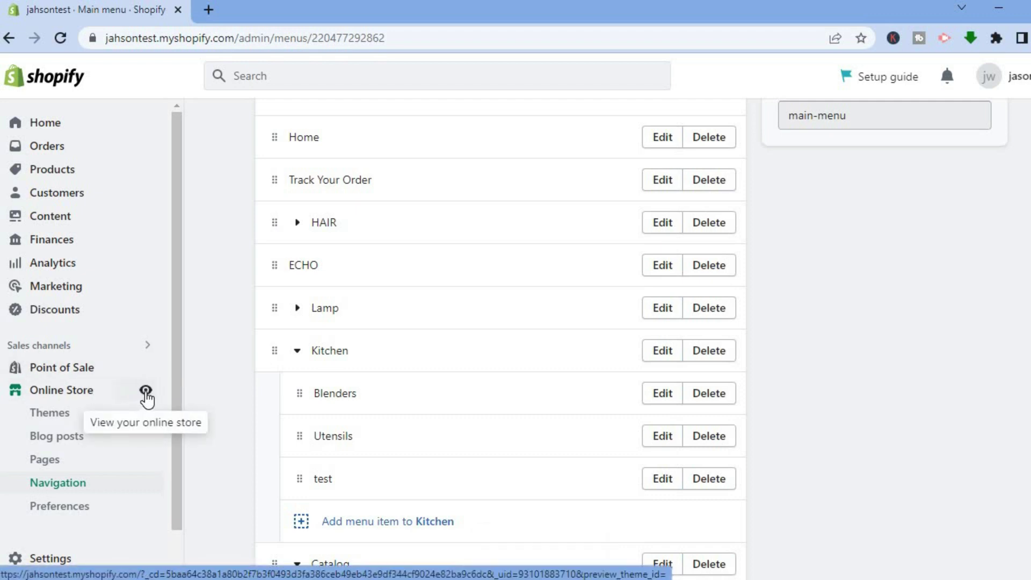
left_click(146, 398)
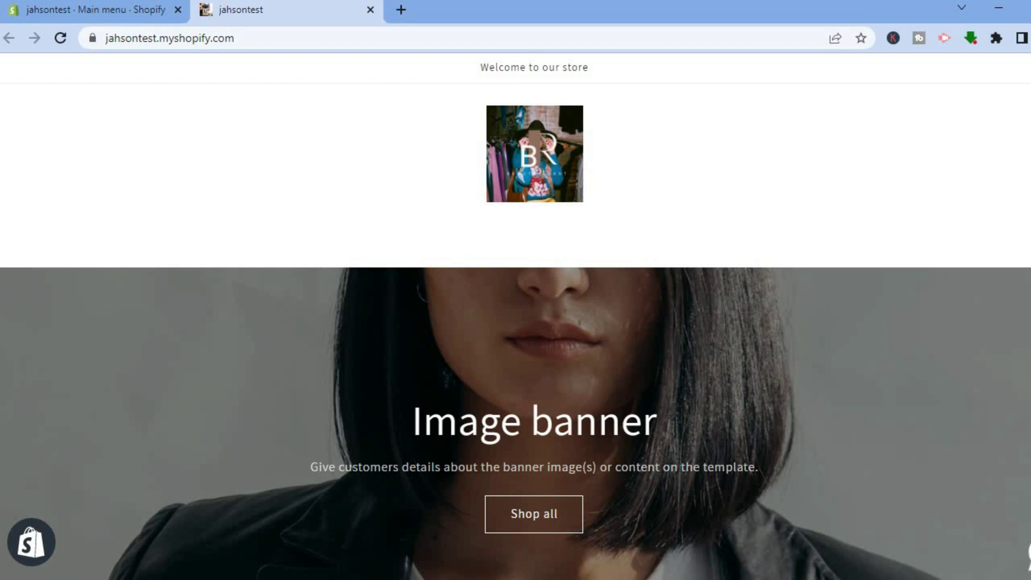
- Reload the live storefront so it picks up the saved menu
scroll(515, 316, "down", 3)
scroll(516, 300, "down", 1)
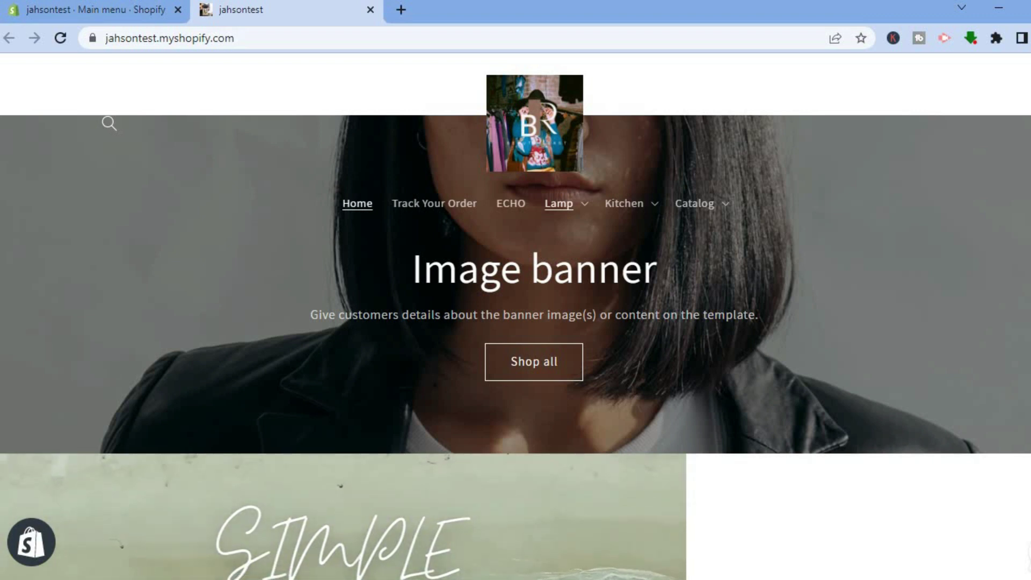
scroll(516, 323, "up", 3)
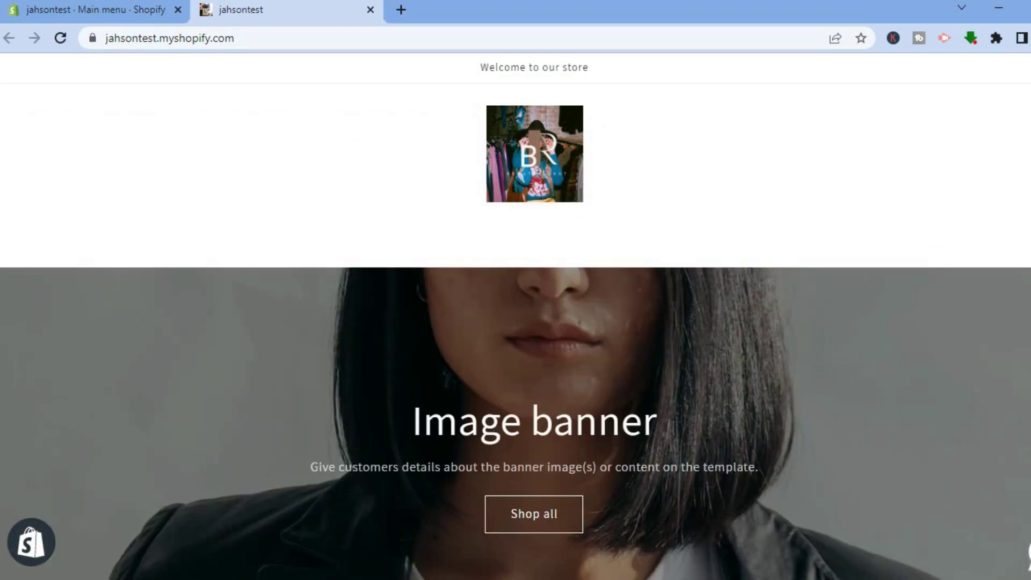
left_click(55, 39)
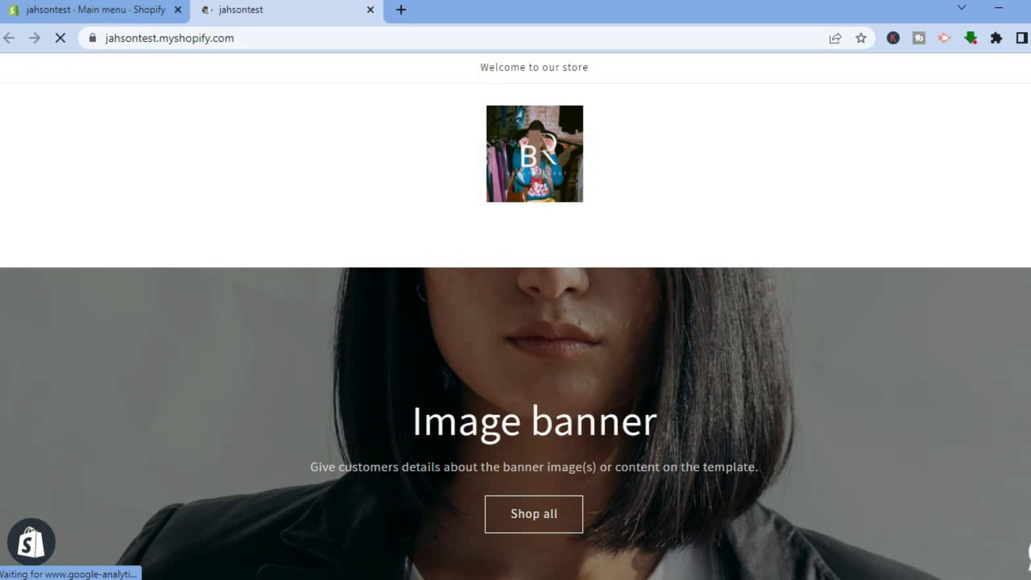
- Open the HAIR dropdown in the navigation to confirm TT and RR, then close it
scroll(516, 322, "down", 3)
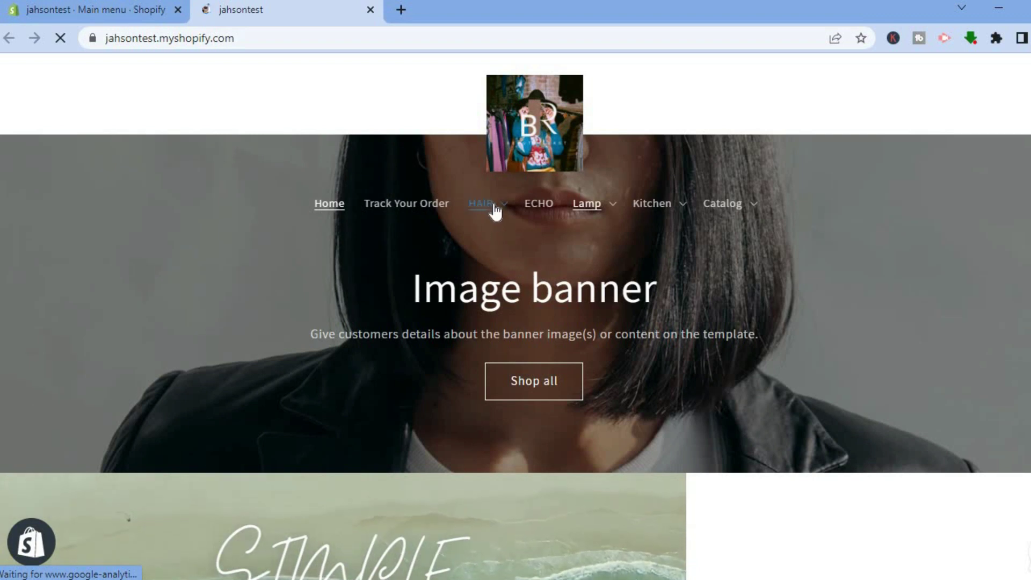
left_click(498, 212)
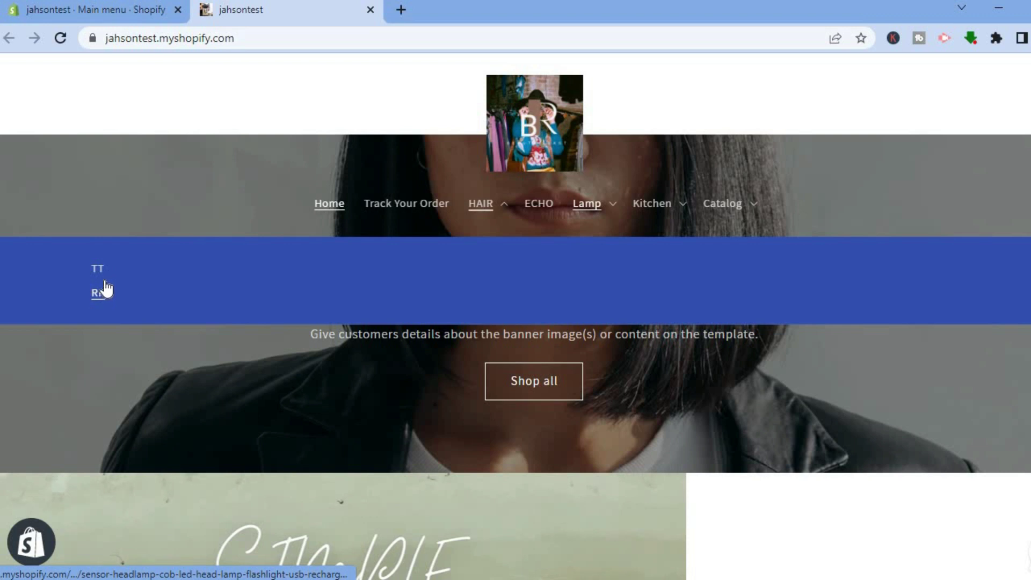
left_click_drag(311, 213, 353, 214)
left_click(269, 408)
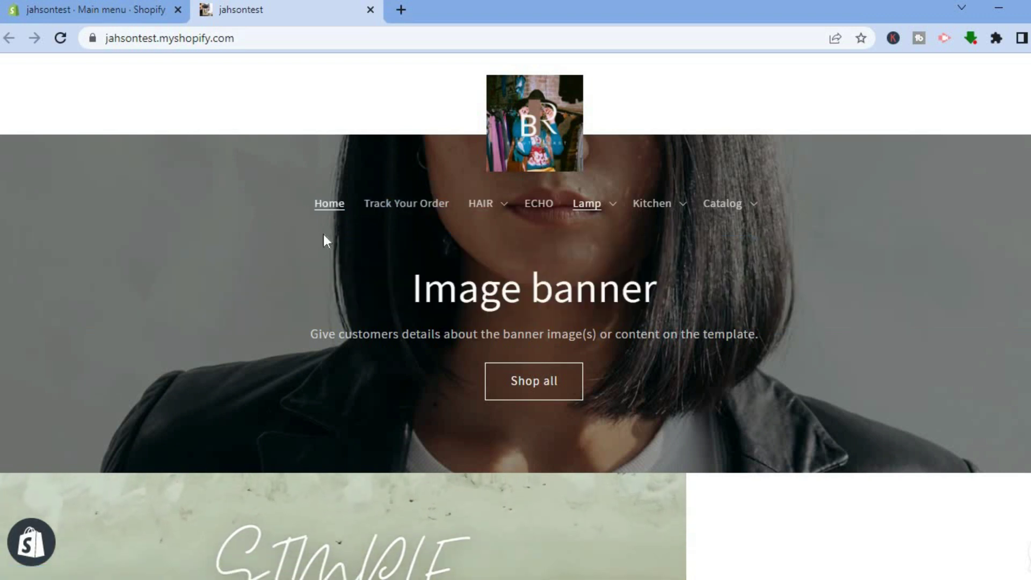